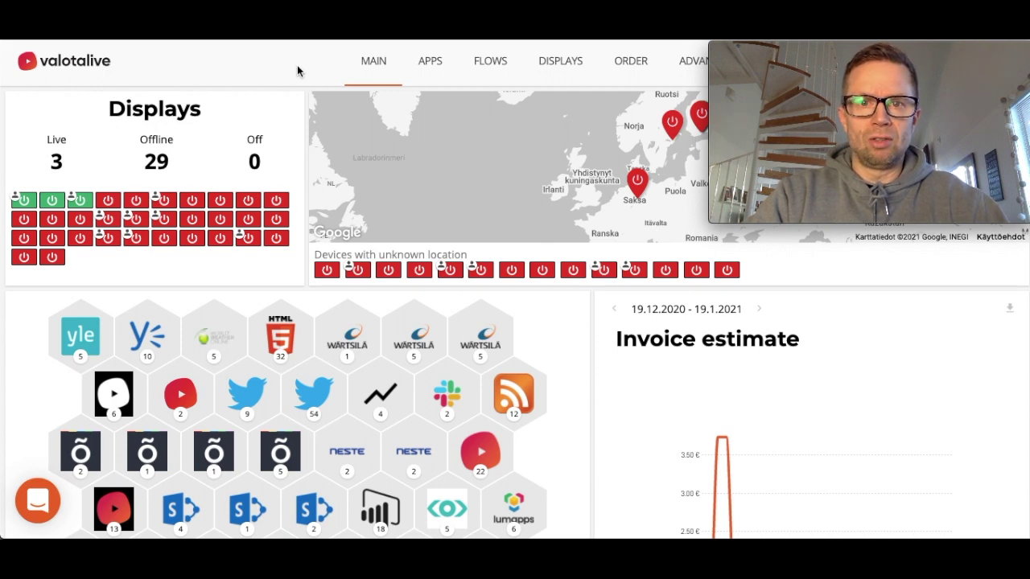
Step: Browse the new digital signage apps and highlight the Accident Free Days Counter's 'value add service' sentence
click(443, 77)
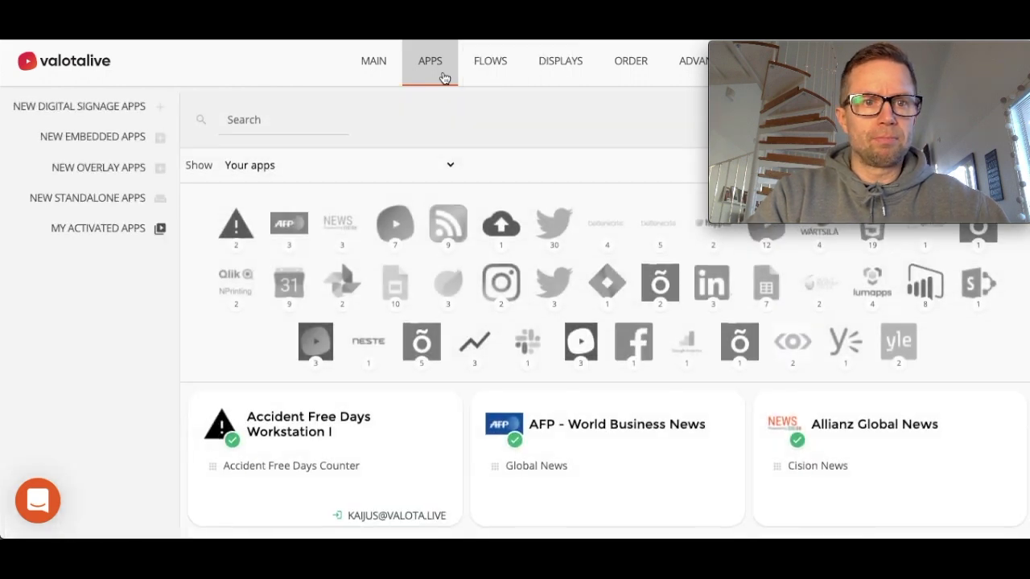
click(115, 112)
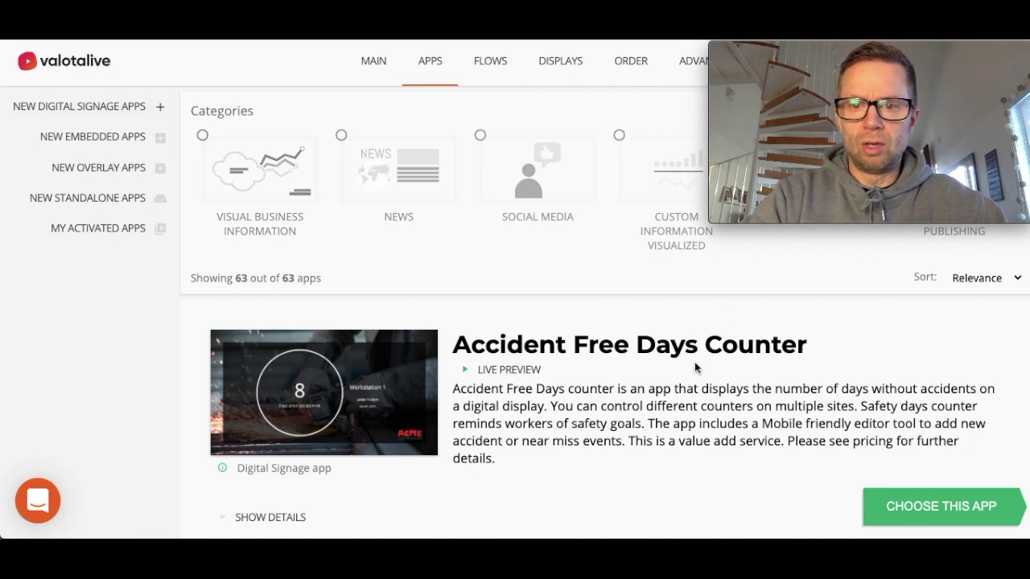
scroll(696, 368, down, 1)
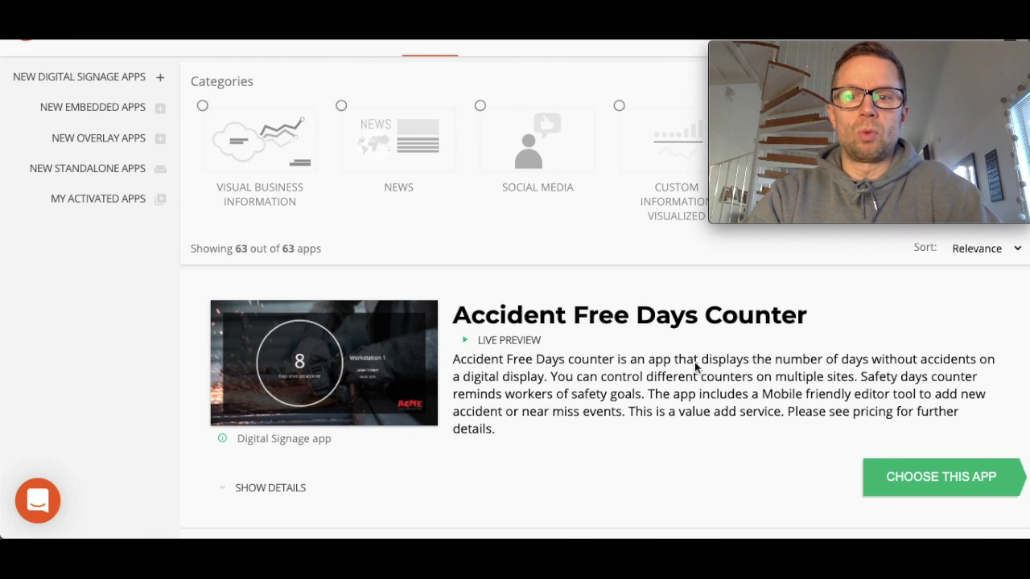
drag(630, 412, 775, 412)
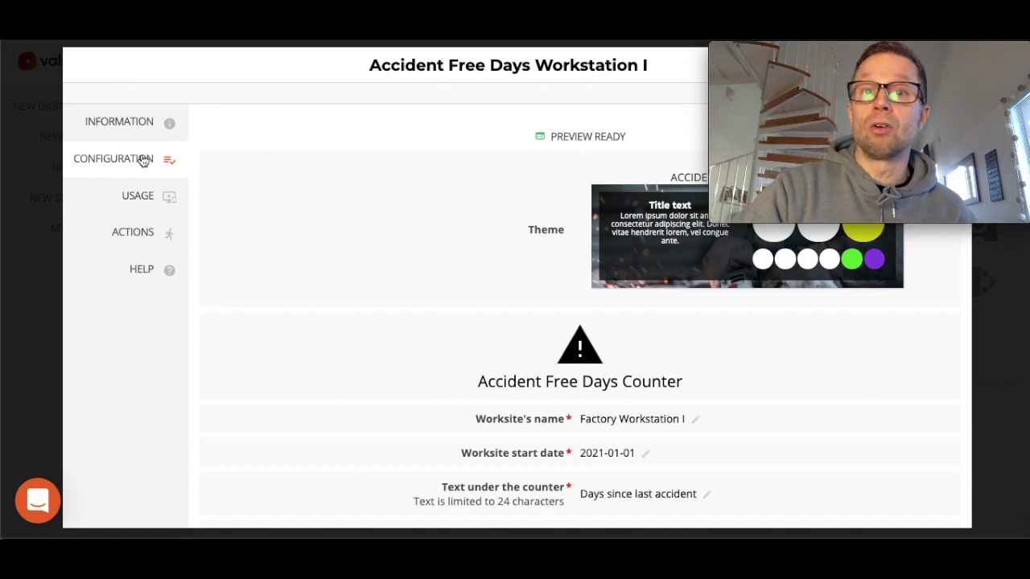
Step: Review the Workstation I configuration settings, cancelling the addition of another access email address
scroll(628, 368, down, 2)
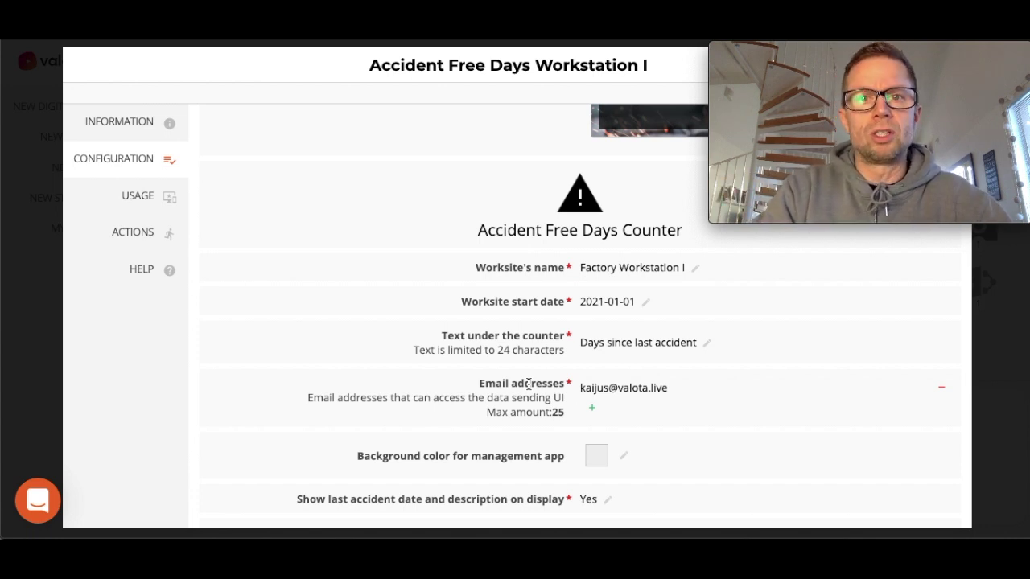
scroll(528, 384, down, 1)
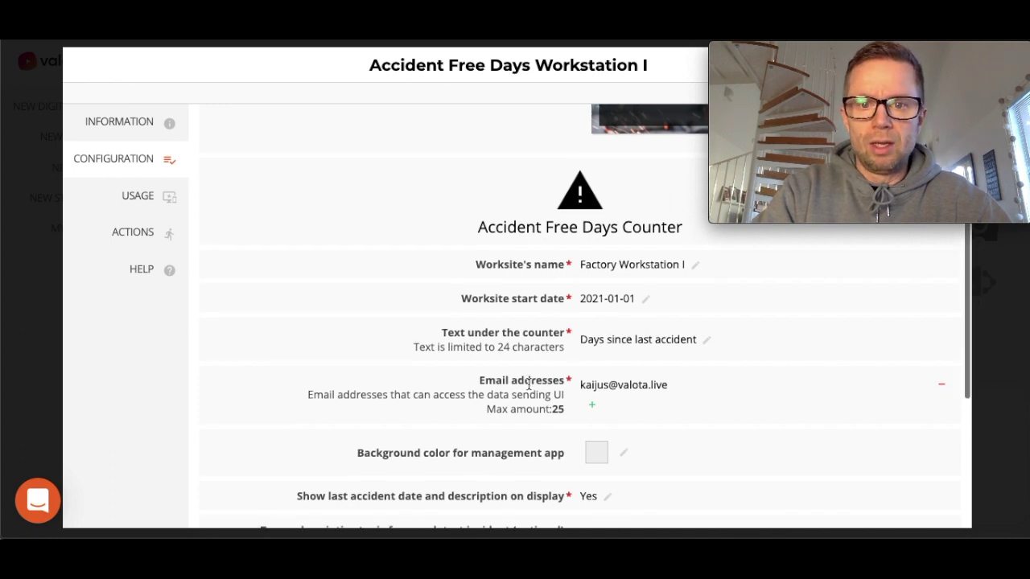
click(591, 400)
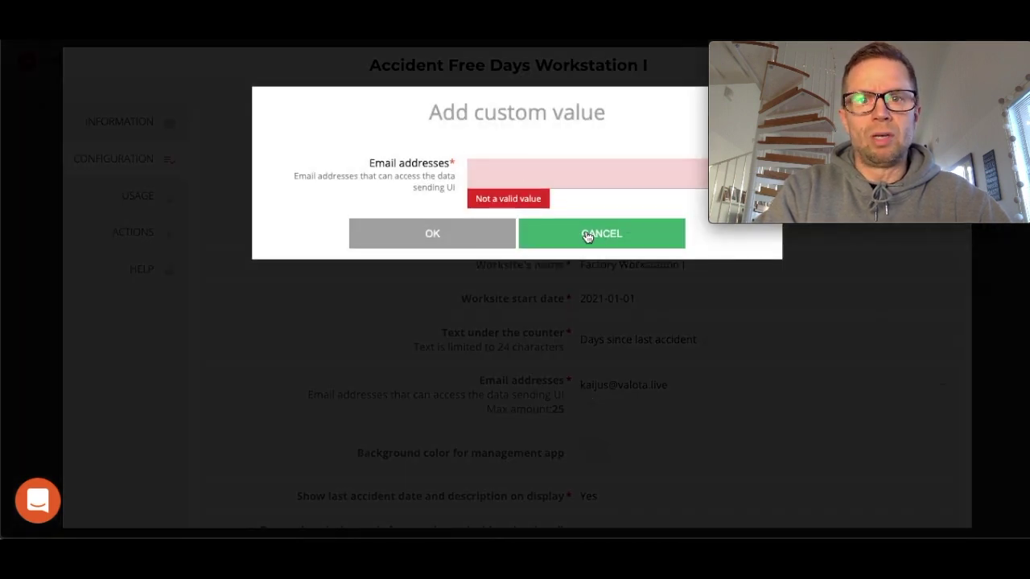
right_click(587, 234)
click(559, 232)
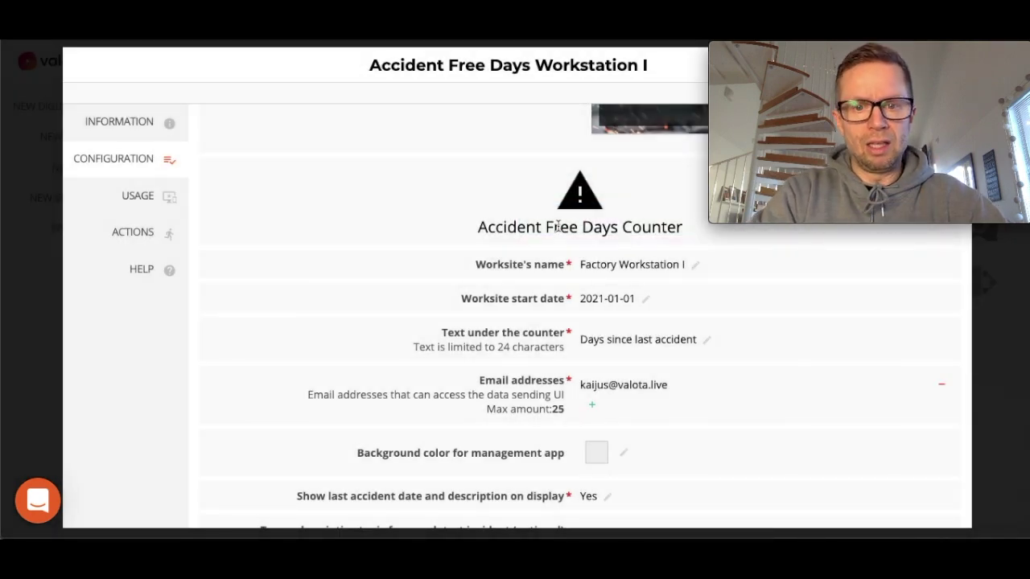
scroll(330, 218, down, 3)
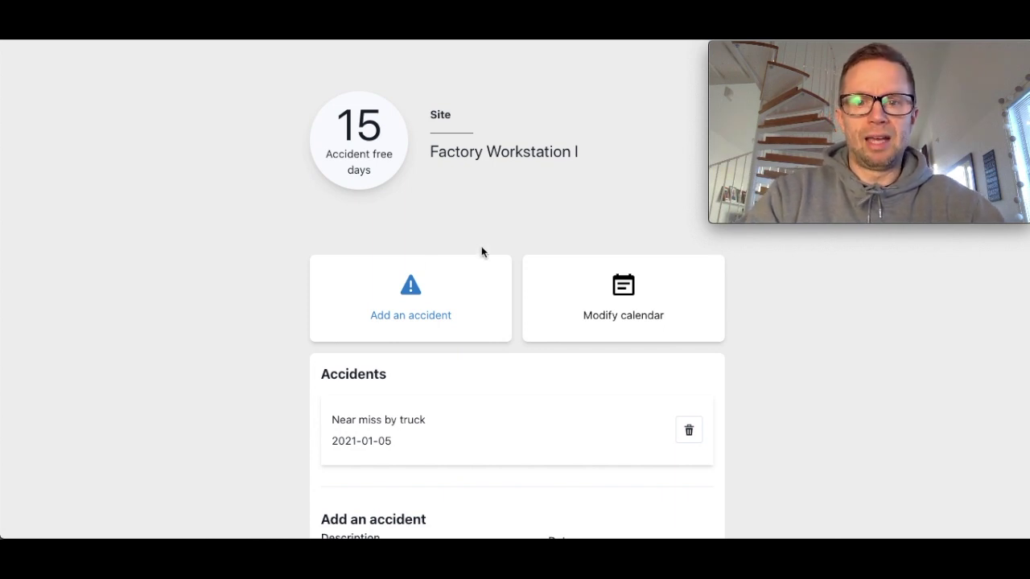
Step: Add an accident described 'optional description' dated 19 January 2021 to the accident list
scroll(305, 293, down, 2)
scroll(306, 293, down, 1)
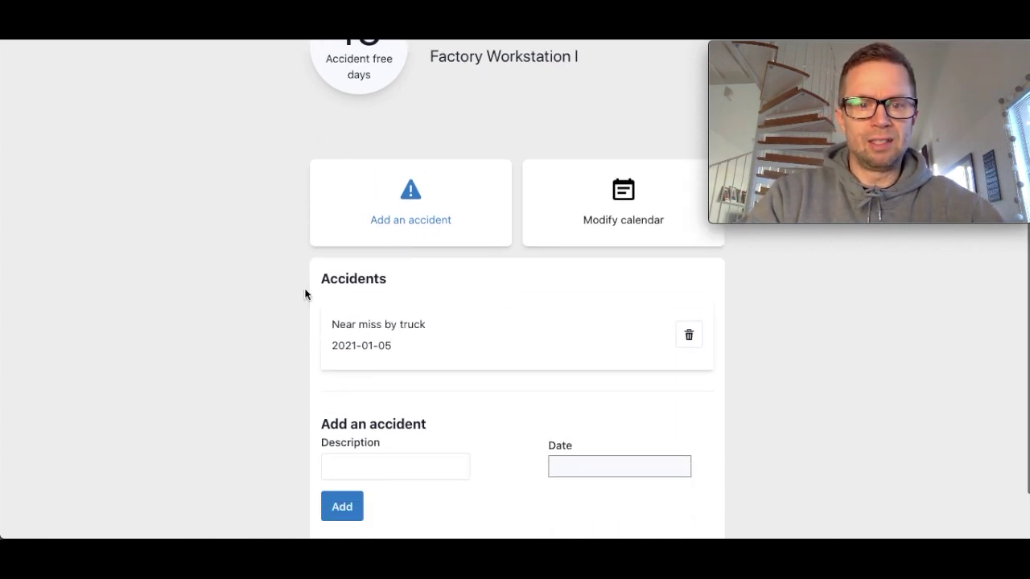
click(346, 465)
scroll(346, 464, down, 1)
text(optional description)
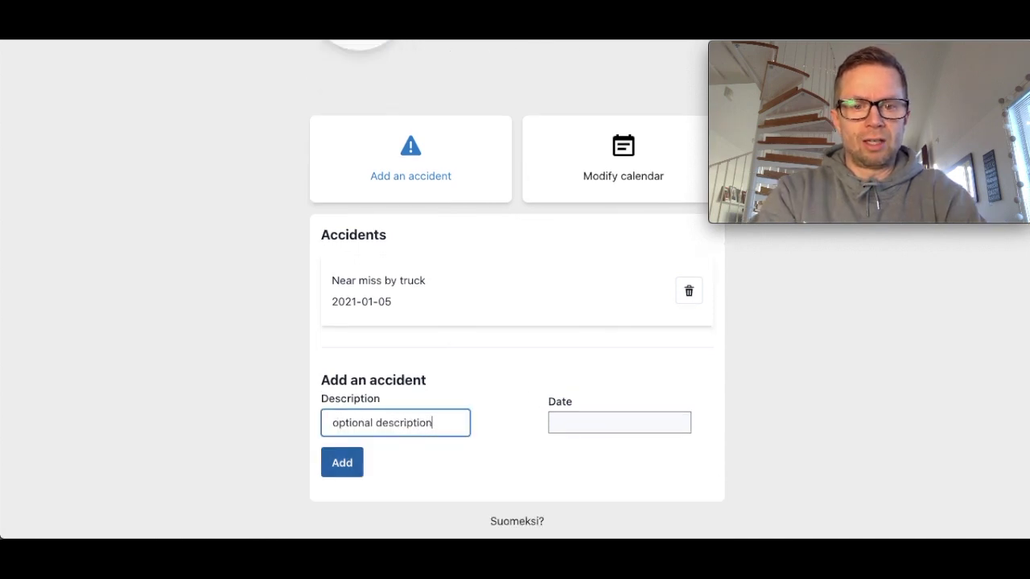
key(Tab)
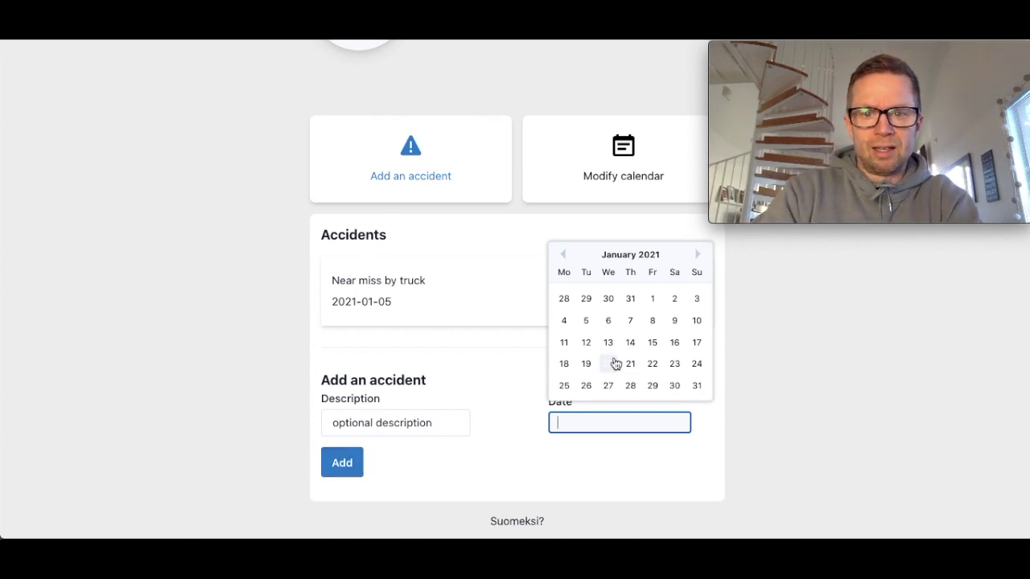
click(586, 364)
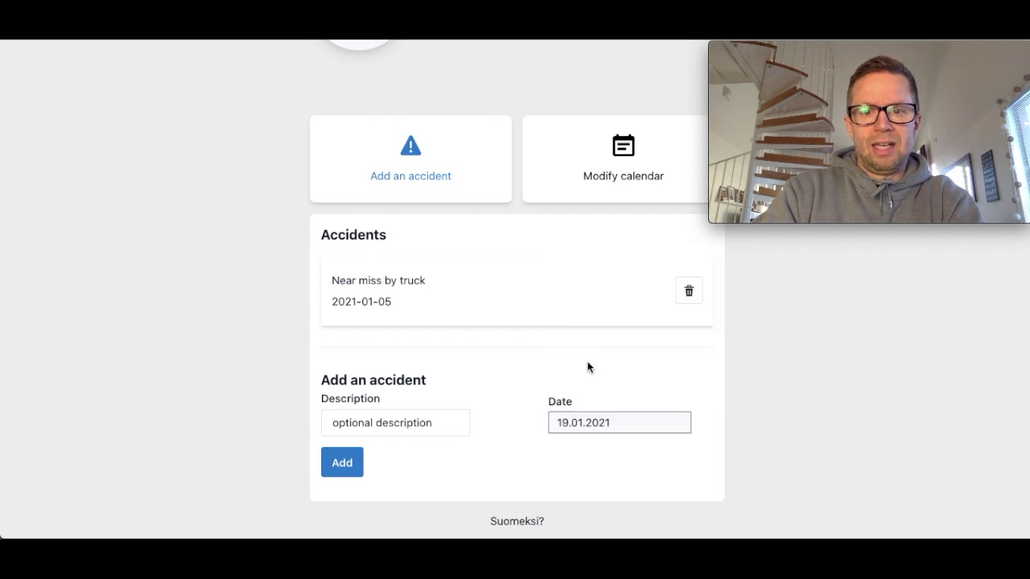
scroll(490, 404, down, 1)
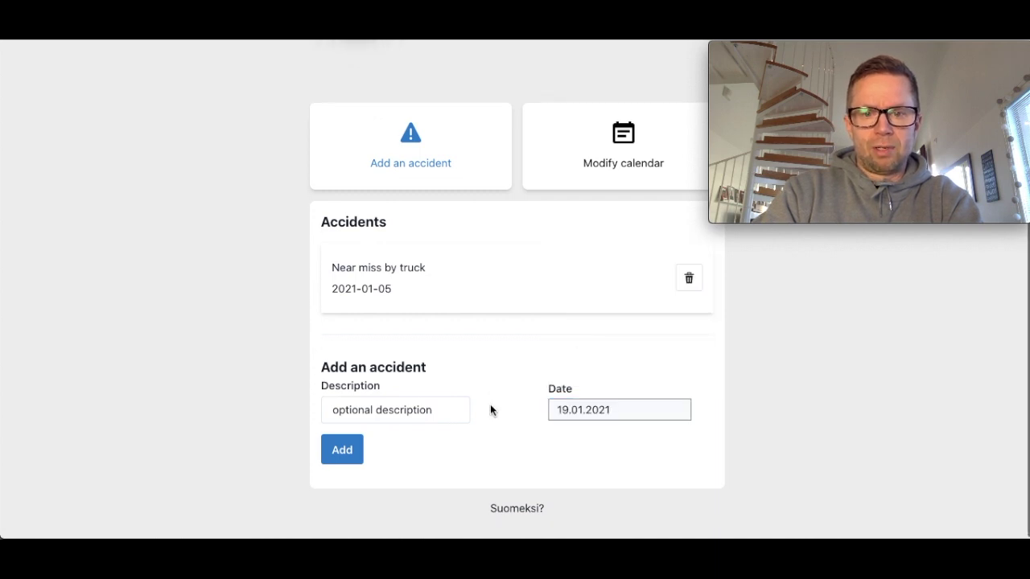
click(327, 456)
scroll(330, 454, up, 2)
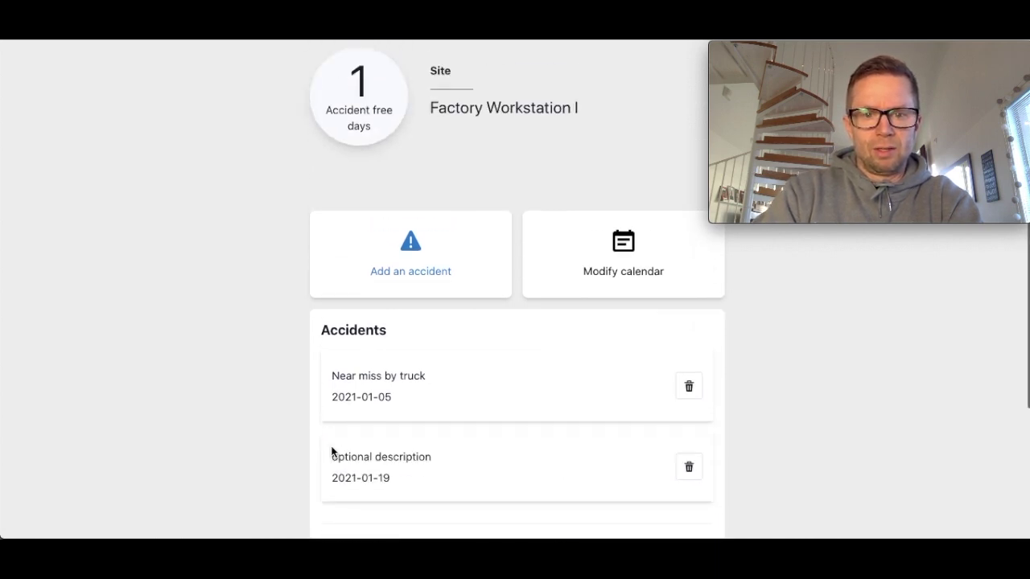
scroll(332, 452, up, 1)
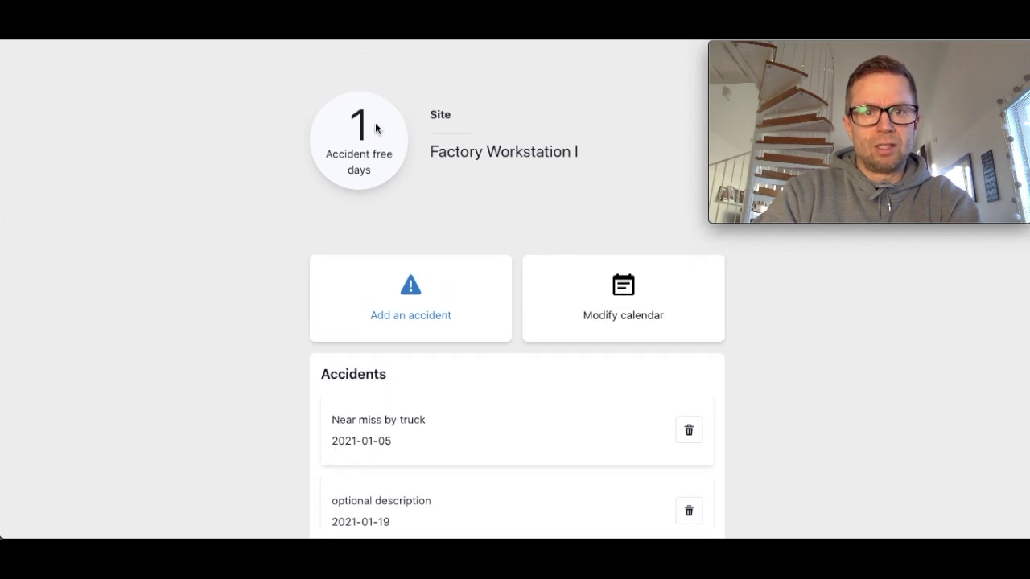